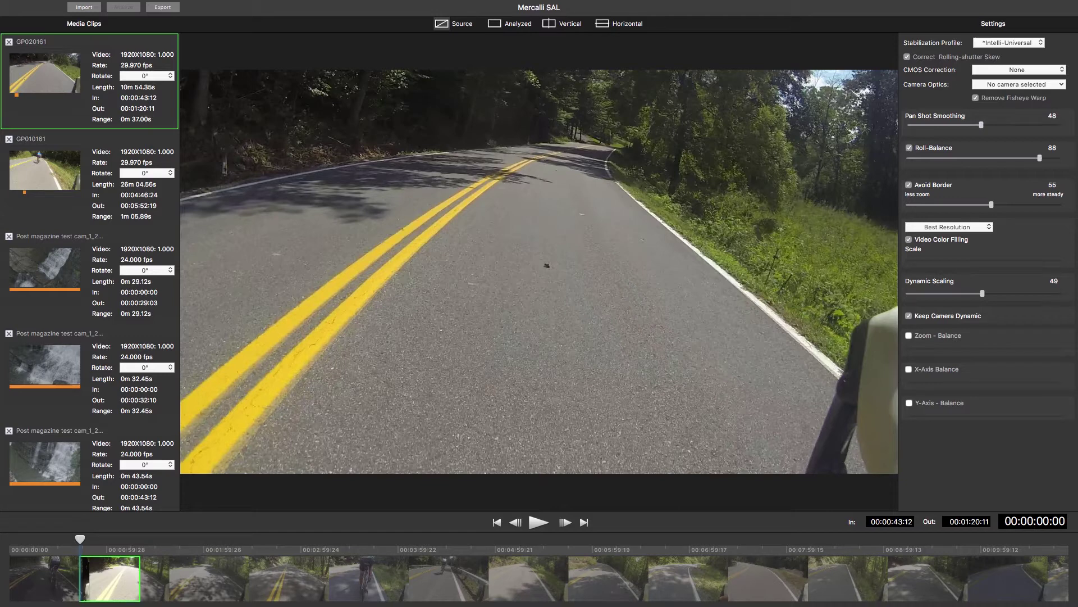
# Skim forward through the GP020161 cycling clip in playback.
pyautogui.moveTo(539, 1)
pyautogui.press('space')
pyautogui.press('space')
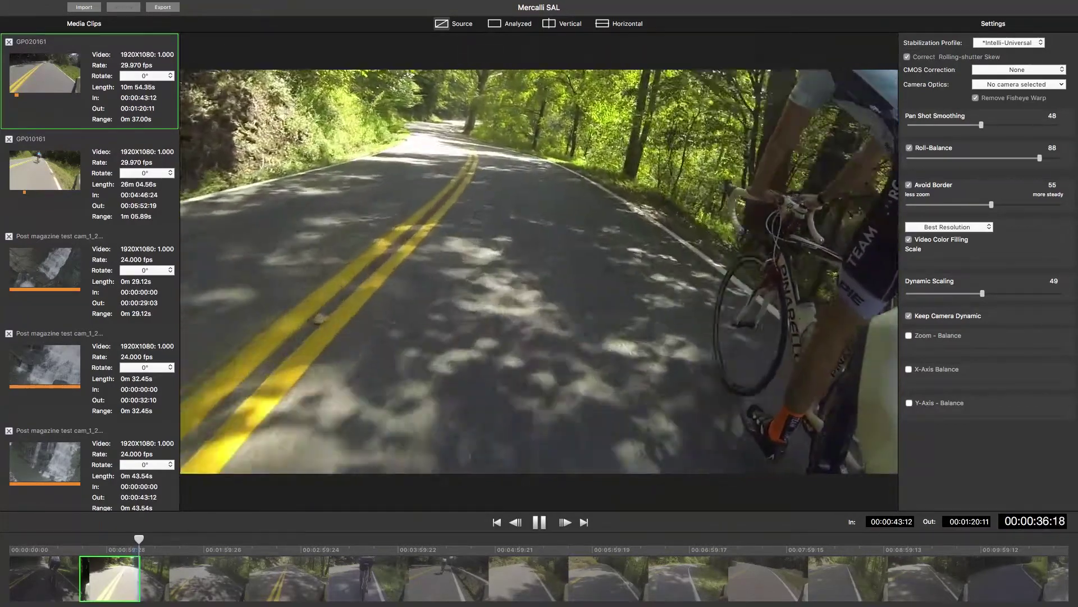
# Load the GP010161 clip and play it, pausing at 00:00:05:19.
pyautogui.click(45, 168)
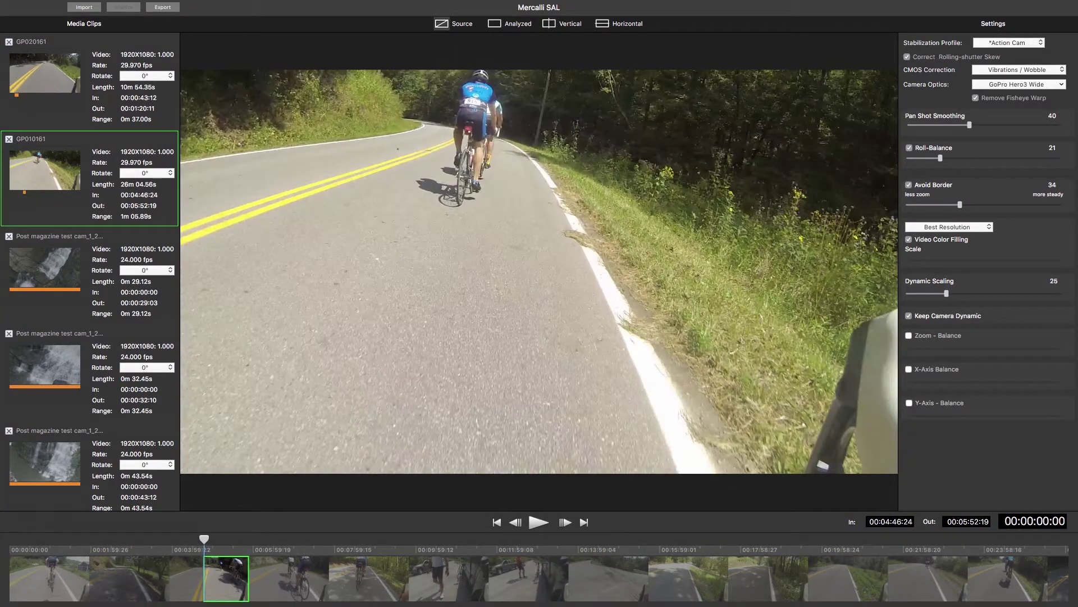
pyautogui.press('space')
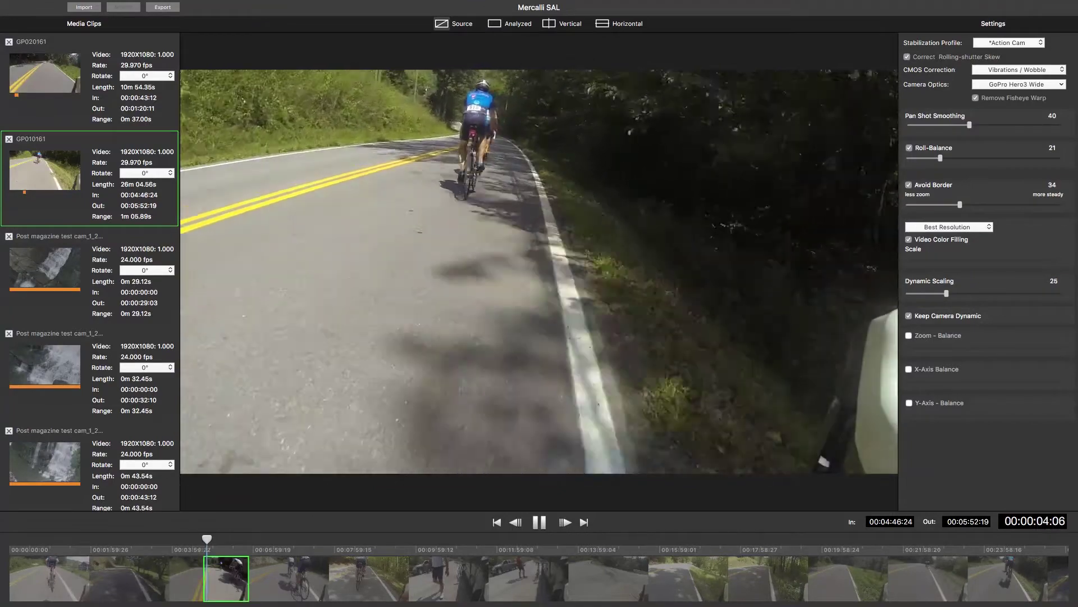
pyautogui.press('space')
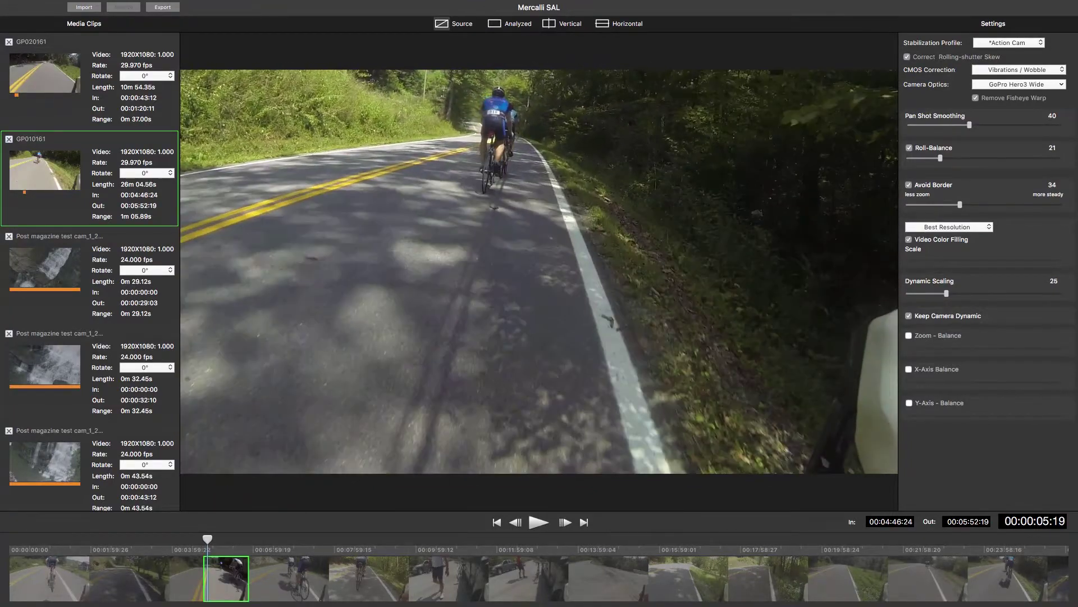
pyautogui.scroll(-5, 90, 270)
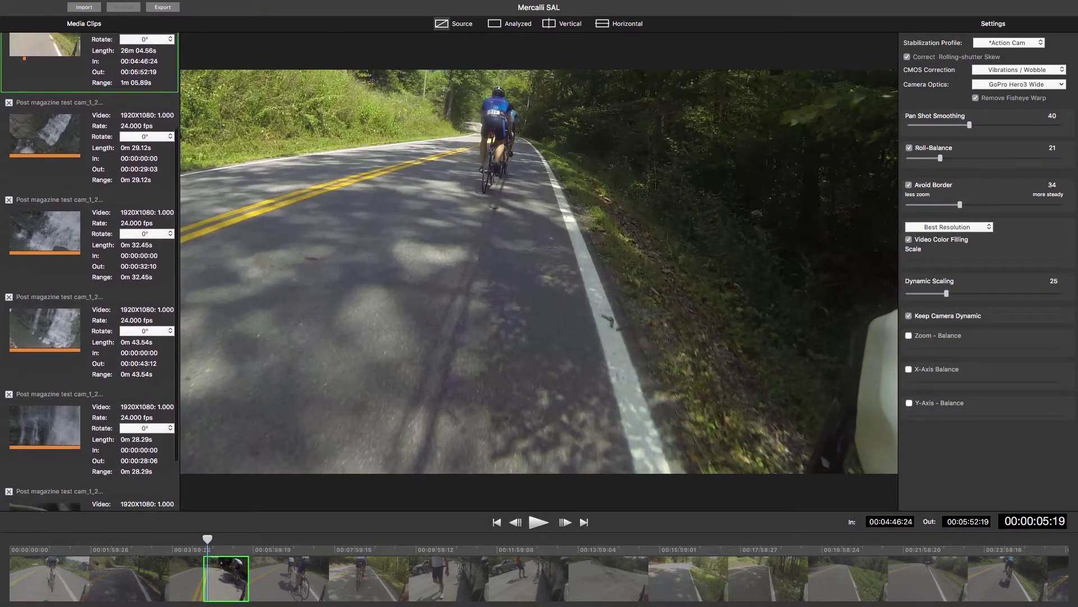
pyautogui.scroll(-1, 90, 269)
pyautogui.scroll(1, 90, 270)
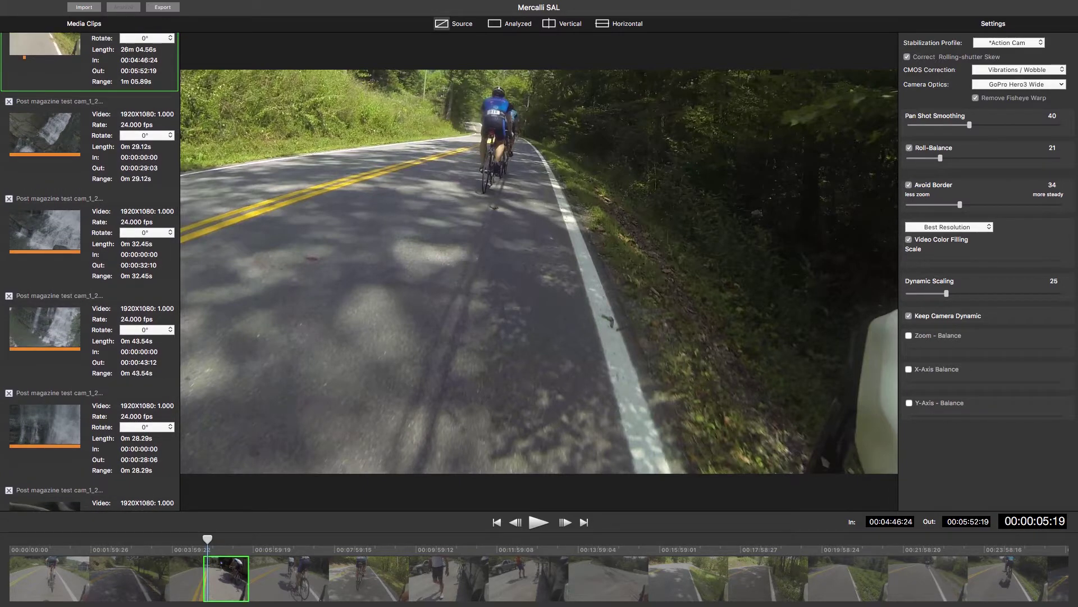
# Load the first Post magazine waterfall clip and play it to 00:00:12:15.
pyautogui.click(44, 132)
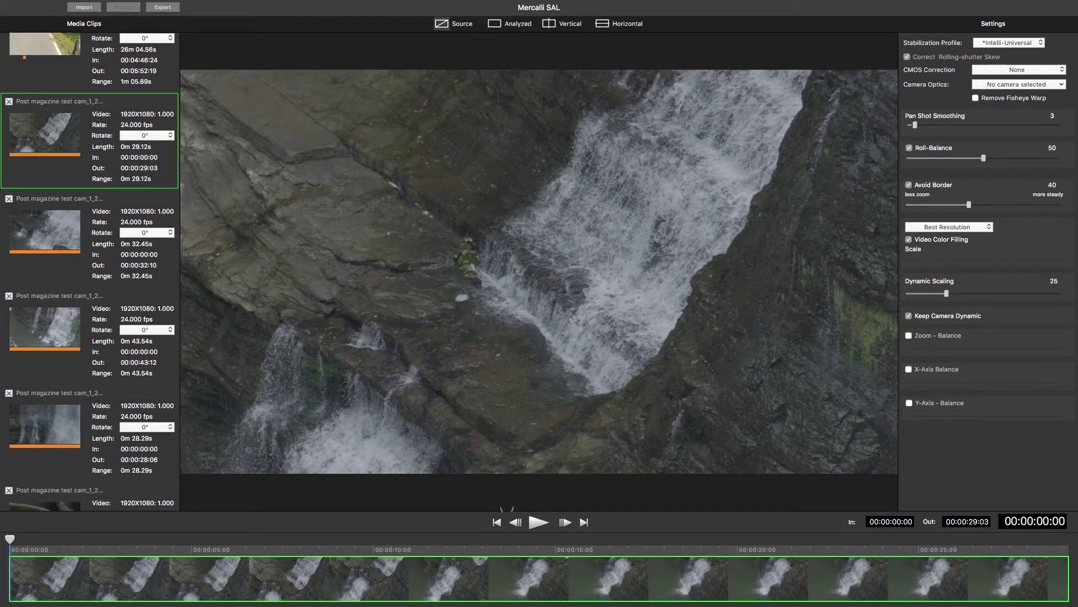
pyautogui.press('space')
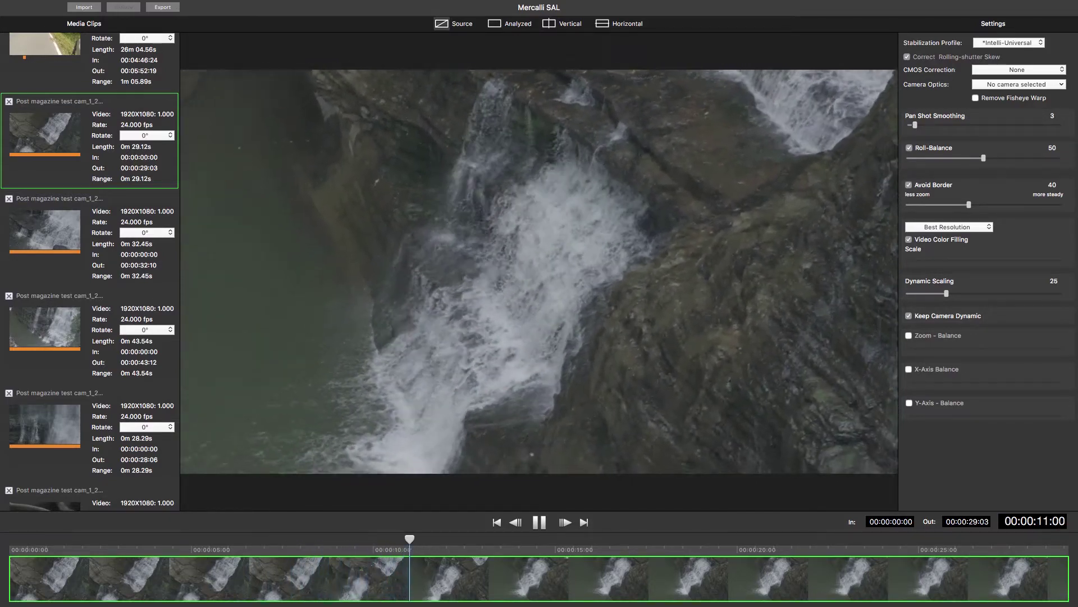
pyautogui.press('space')
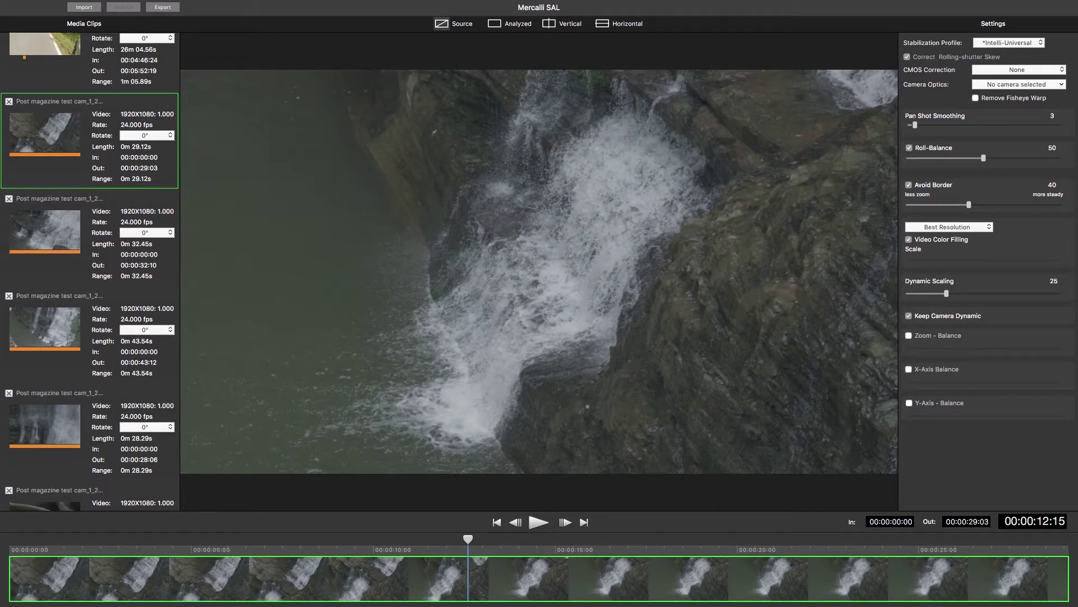
pyautogui.scroll(-3, 90, 269)
# Load the snake clip and play it through to 00:00:17:09.
pyautogui.click(45, 455)
pyautogui.press('space')
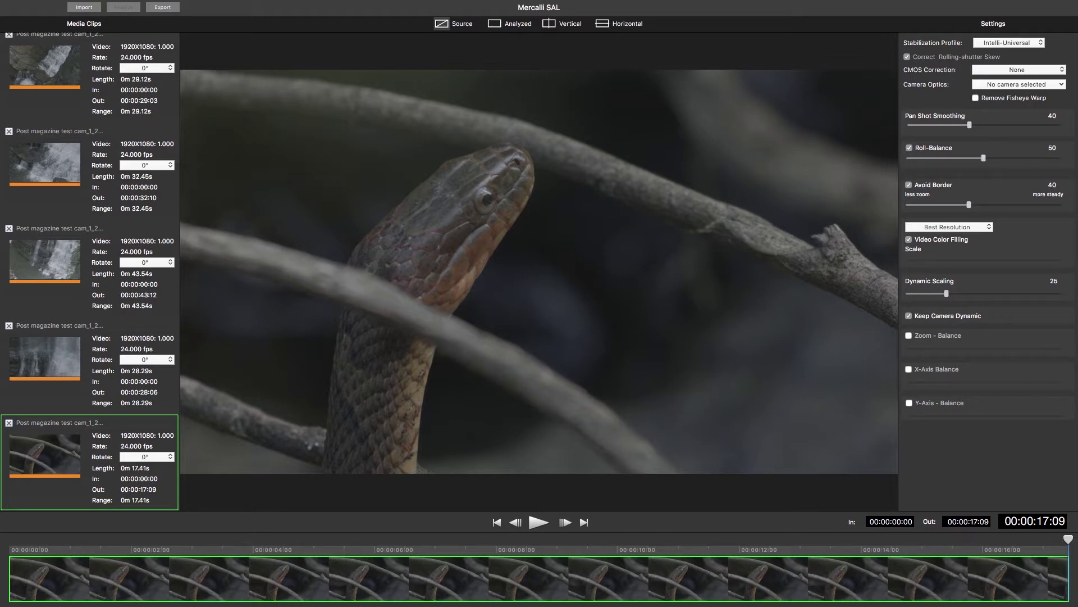
# Reopen GP020161 from the top of the Media Clips list.
pyautogui.scroll(5, 90, 270)
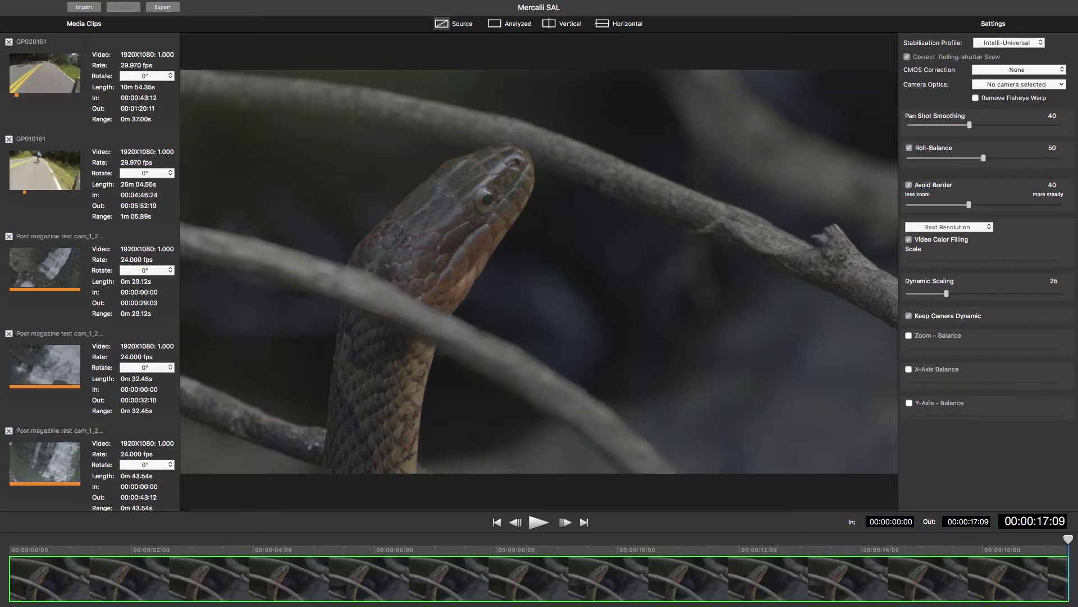
pyautogui.click(45, 79)
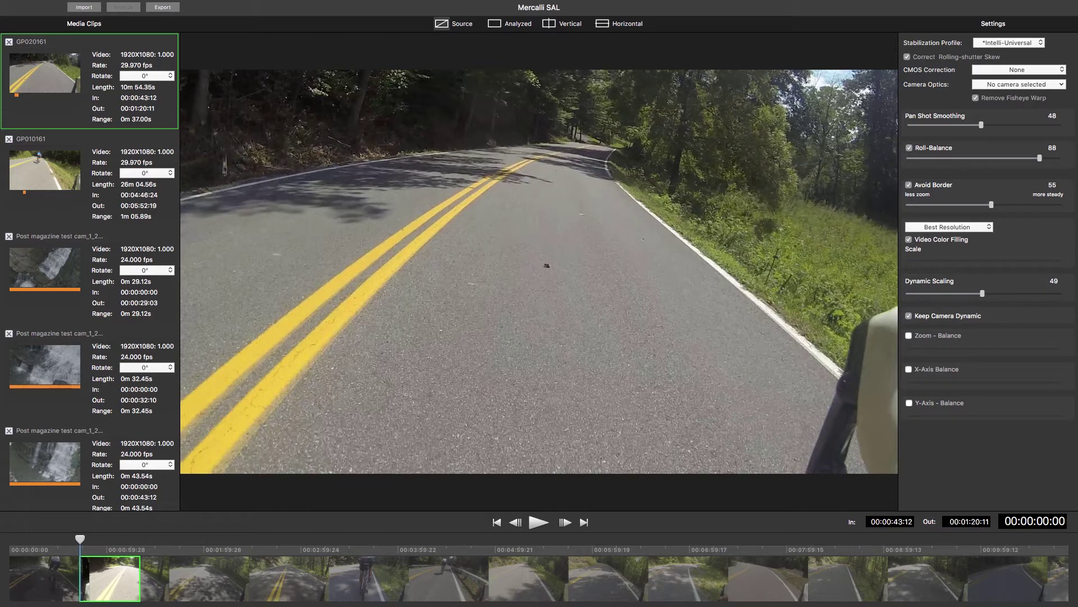
pyautogui.click(1008, 43)
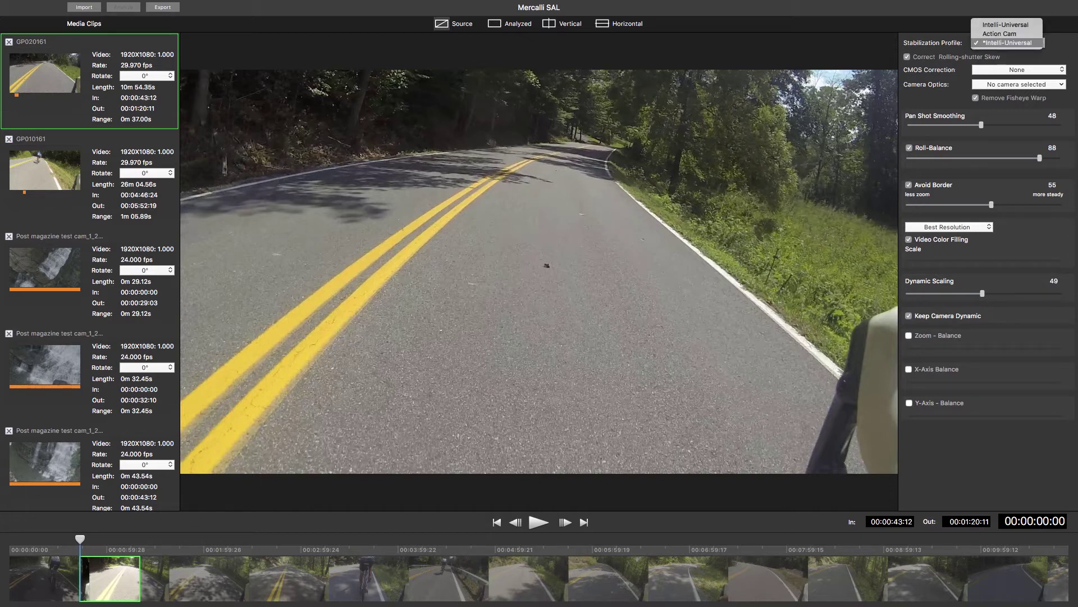
pyautogui.press('Escape')
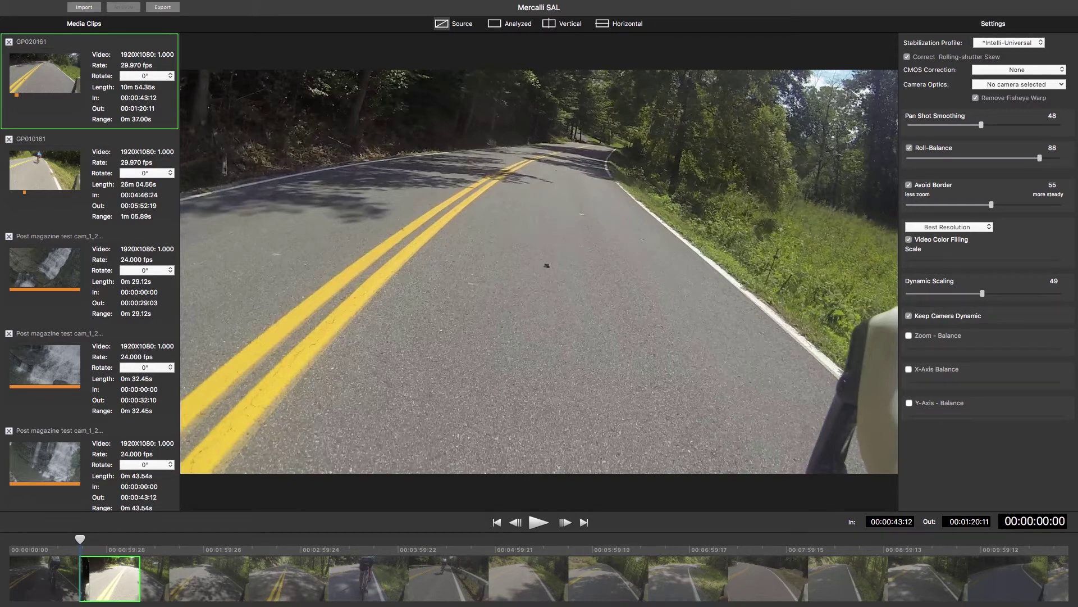
pyautogui.click(1018, 70)
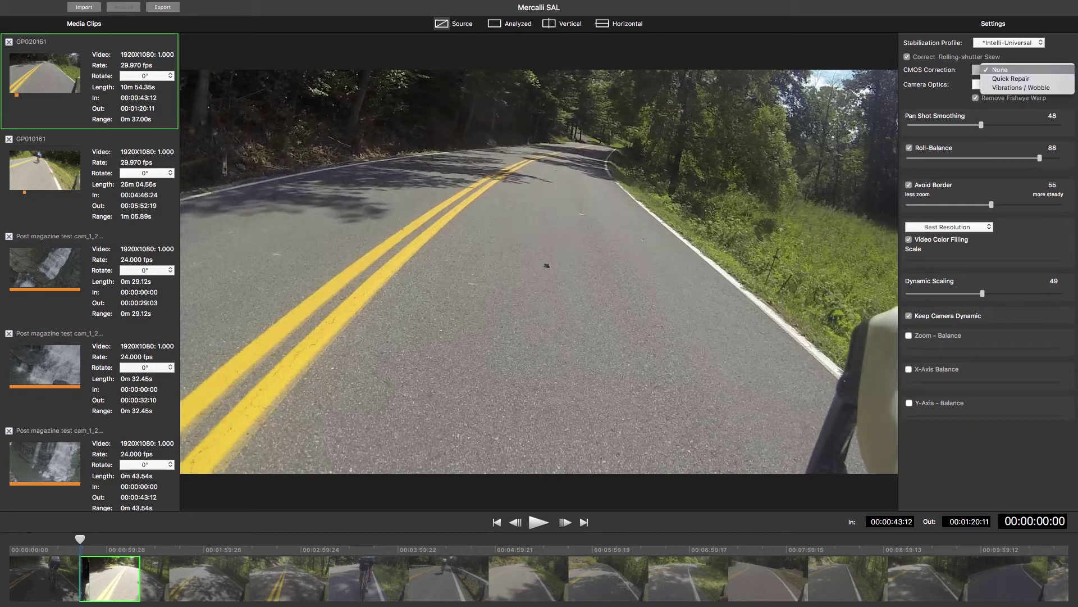
pyautogui.press('Escape')
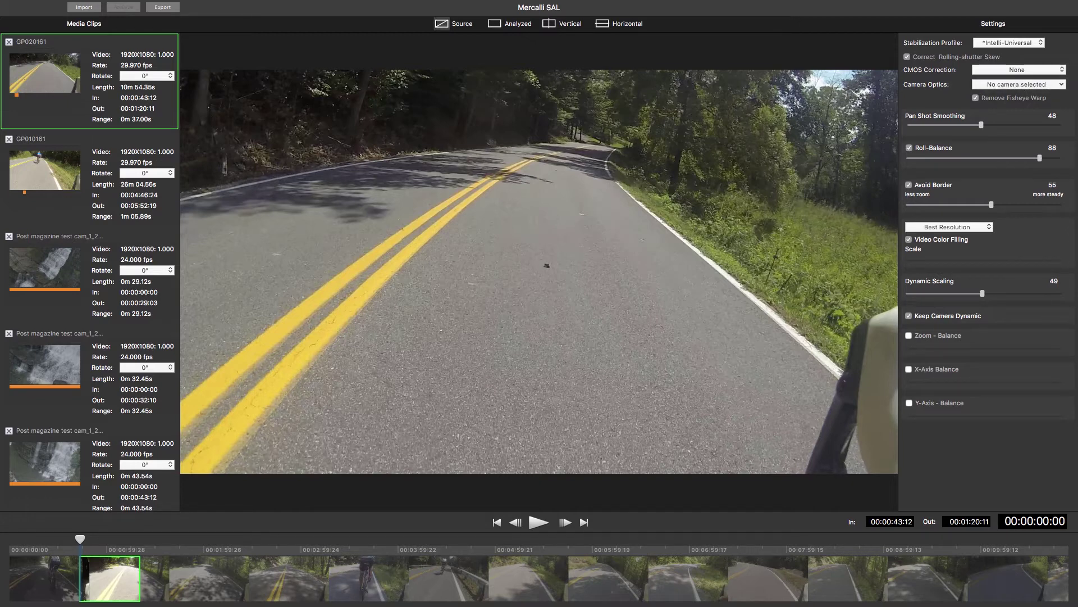
pyautogui.press('space')
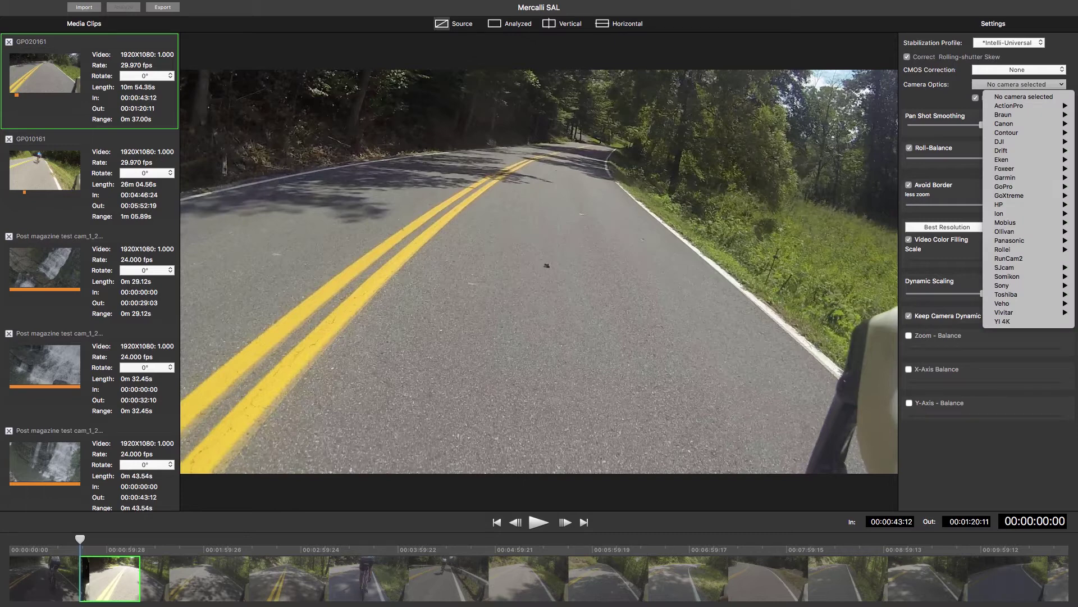
pyautogui.press('Escape')
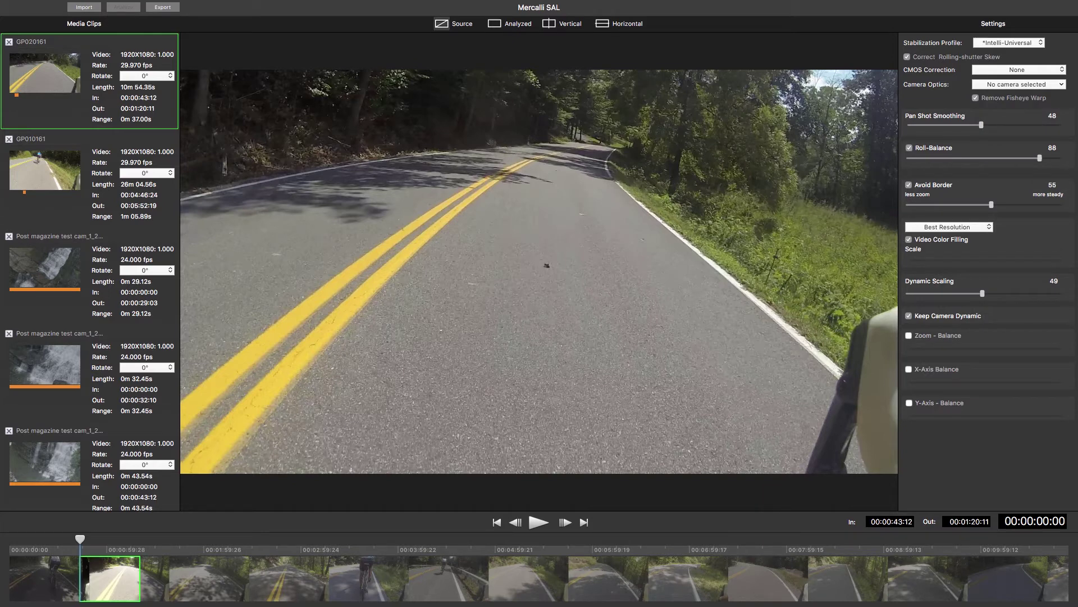
# Play GP020161 in Horizontal split view, source above stabilized, to 00:00:10:29.
pyautogui.press('super+4')
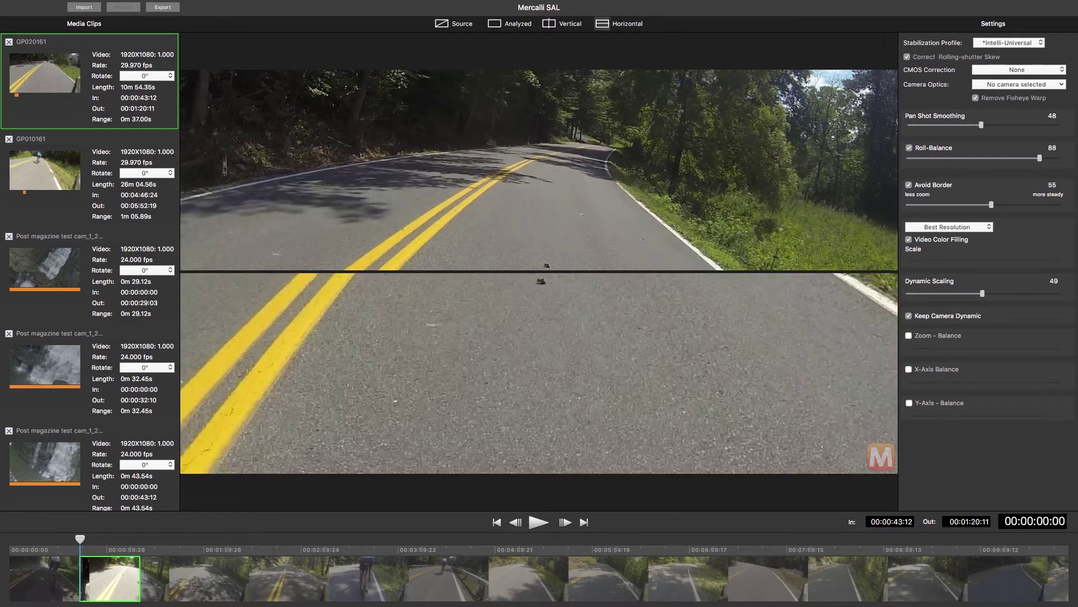
pyautogui.press('space')
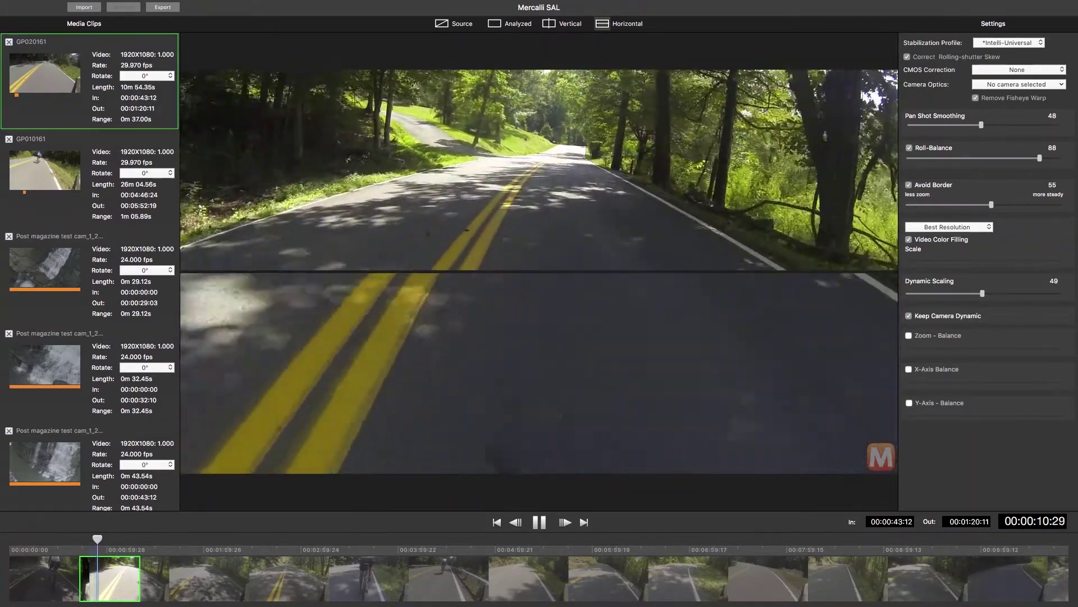
# Set Pan Shot Smoothing to 45, Roll-Balance to 90 and Avoid Border to 78.
pyautogui.moveTo(982, 125)
pyautogui.mouseDown()
pyautogui.moveTo(961, 125)
pyautogui.moveTo(1000, 125)
pyautogui.moveTo(978, 125)
pyautogui.mouseUp()
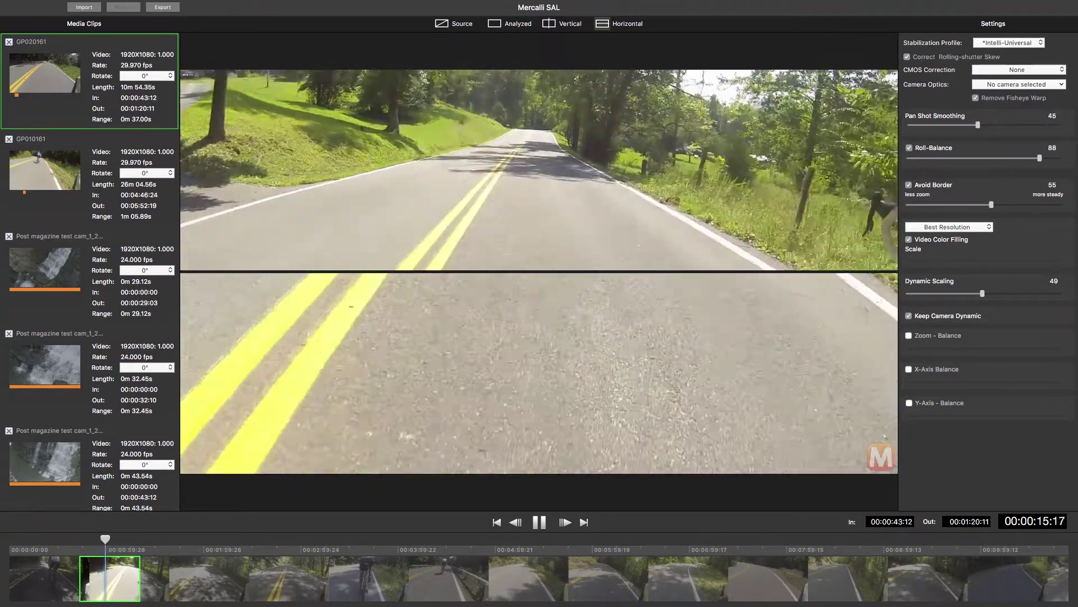
pyautogui.moveTo(1040, 158)
pyautogui.mouseDown()
pyautogui.moveTo(971, 158)
pyautogui.moveTo(1043, 158)
pyautogui.mouseUp()
pyautogui.moveTo(992, 204); pyautogui.dragTo(1036, 205)
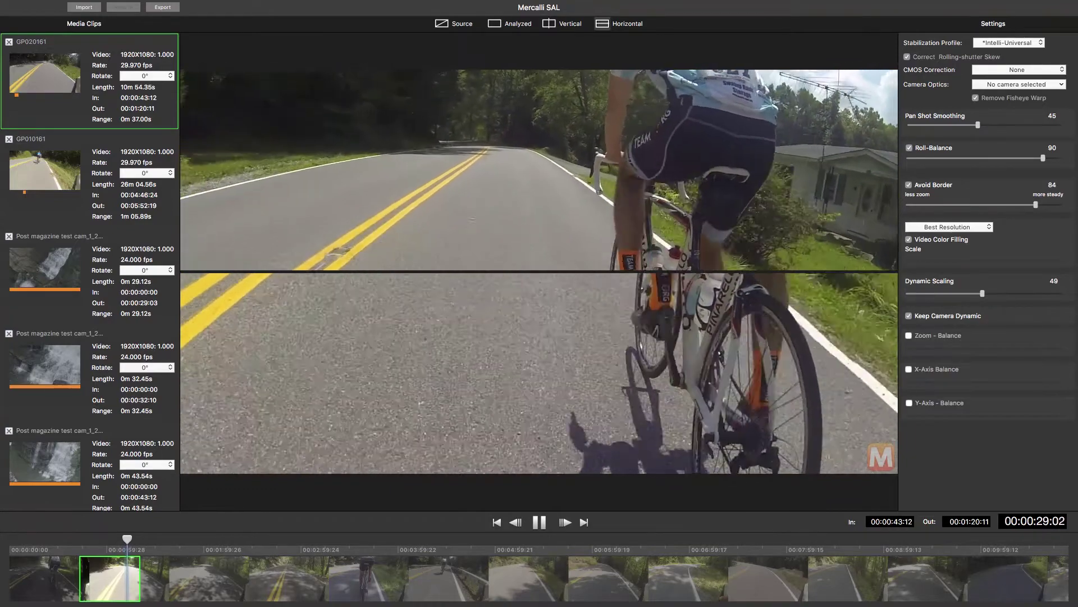
pyautogui.moveTo(1036, 204); pyautogui.dragTo(1026, 204)
# Keep the Best Resolution stabilization mode and load the GP010161 clip.
pyautogui.click(949, 227)
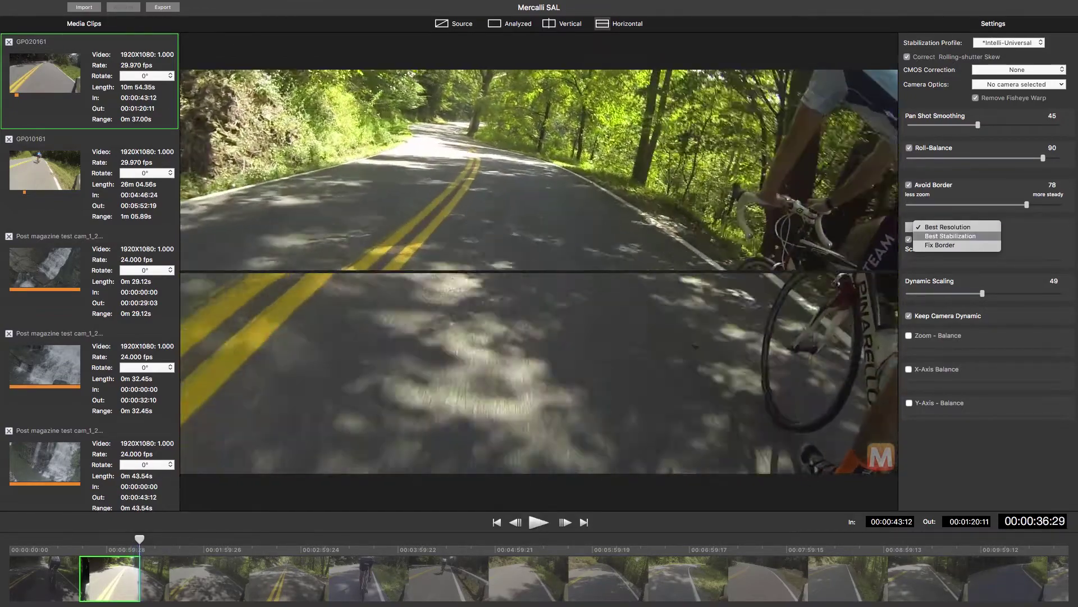
pyautogui.press('Escape')
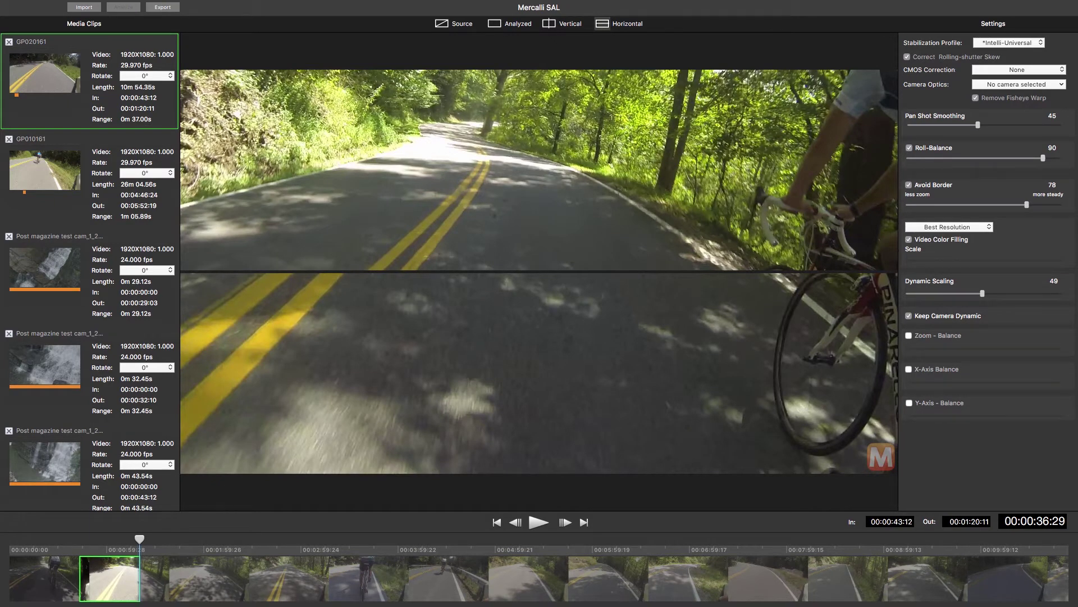
pyautogui.click(90, 177)
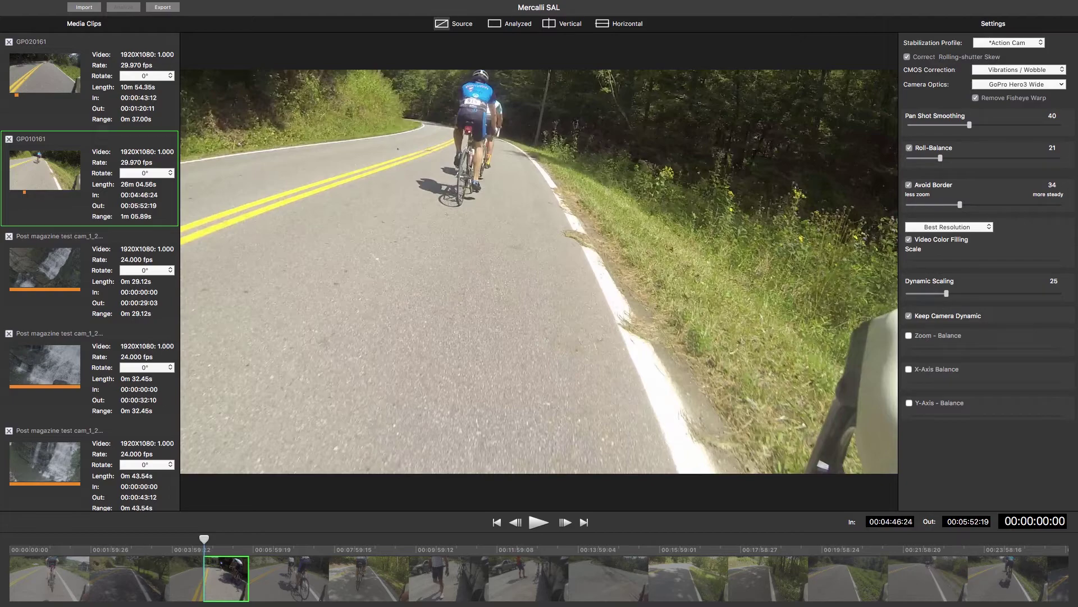
# Play GP010161 in Vertical then Horizontal split views, then load the first waterfall clip.
pyautogui.click(539, 522)
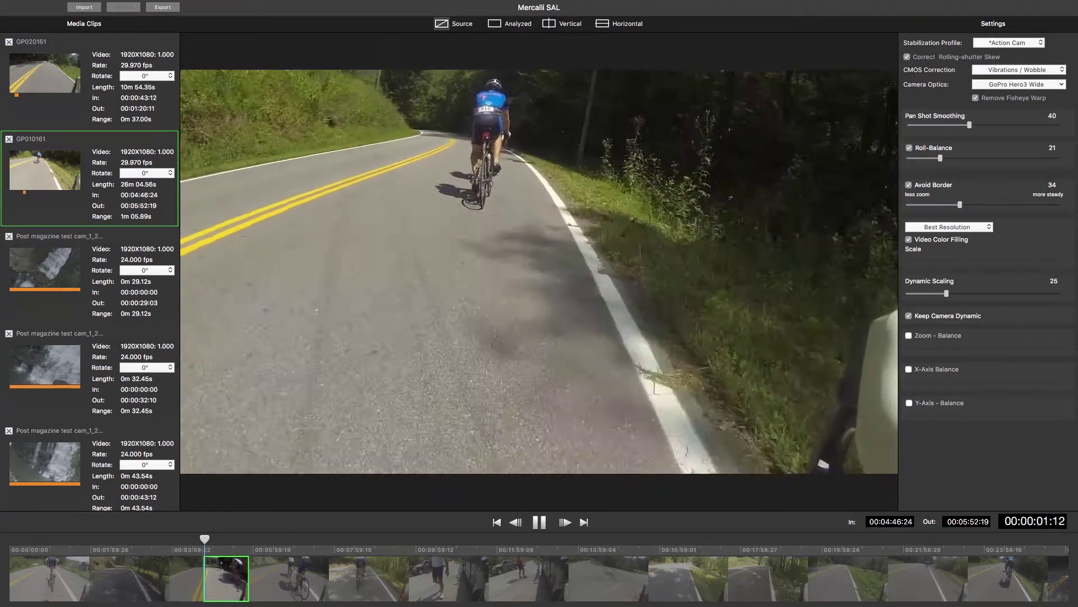
pyautogui.press('v')
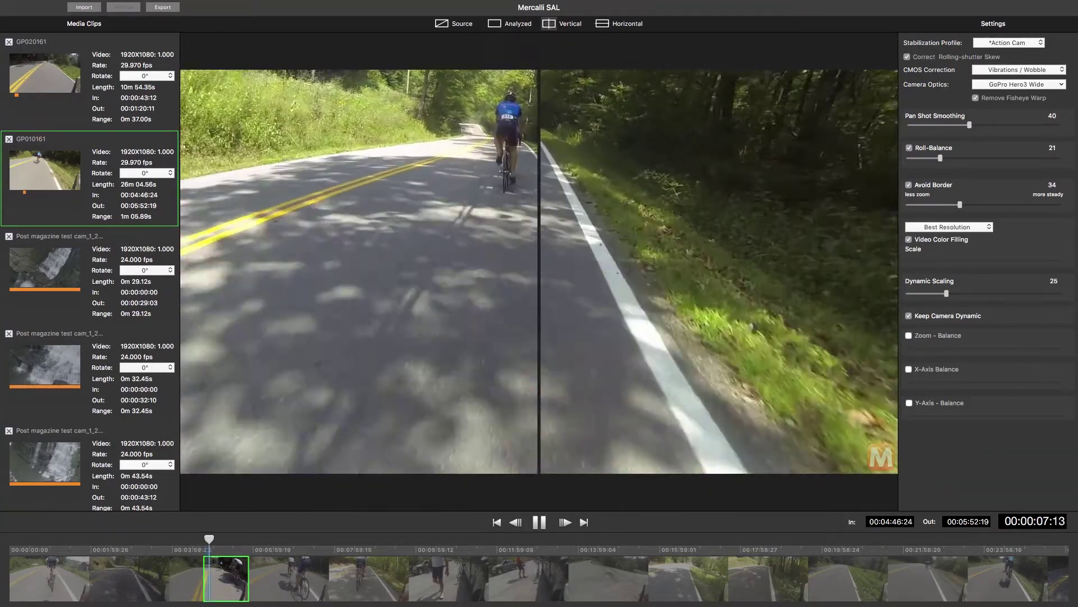
pyautogui.press('4')
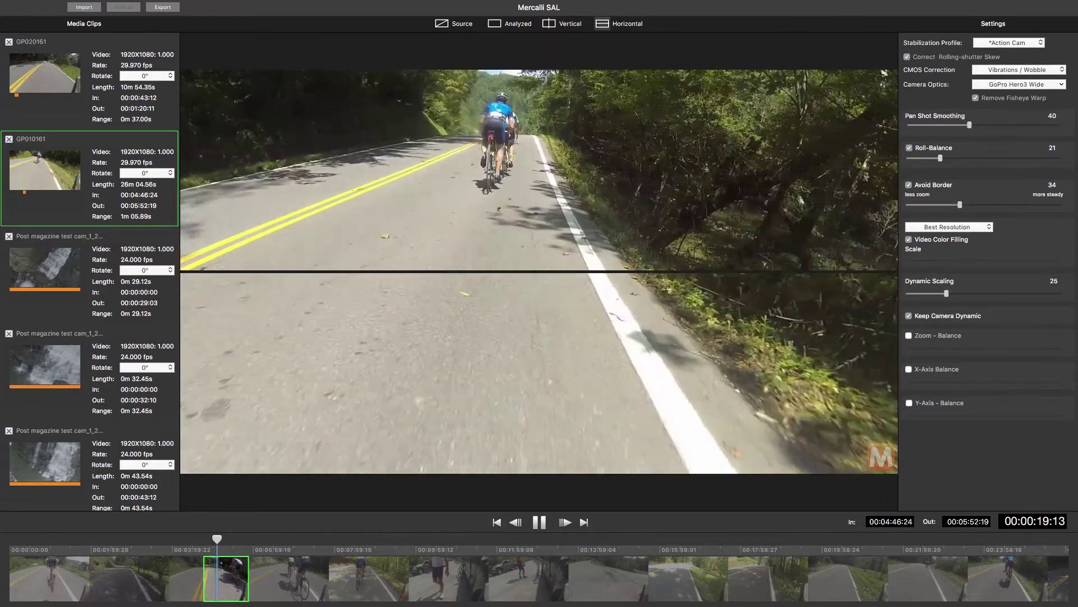
pyautogui.press('space')
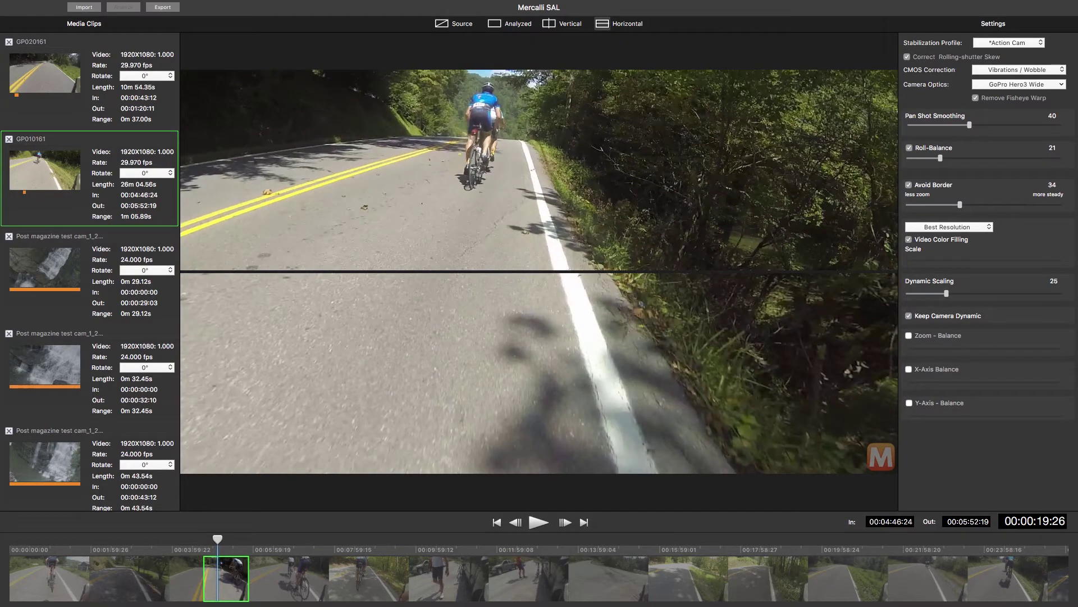
pyautogui.click(45, 269)
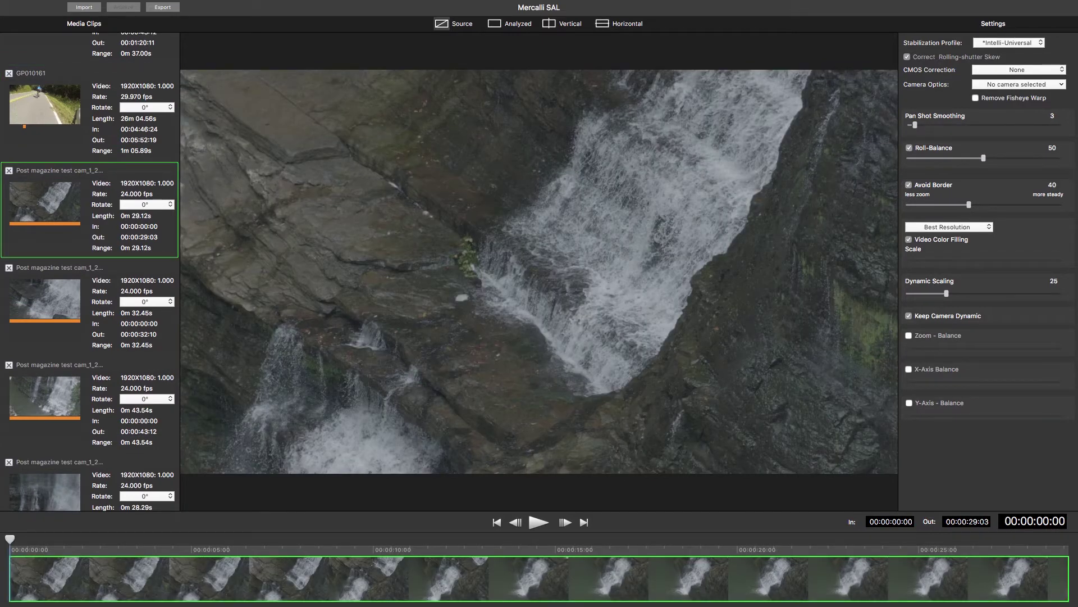
# Play the waterfall clip in Vertical side-by-side split with Pan Shot Smoothing at 23.
pyautogui.press('space')
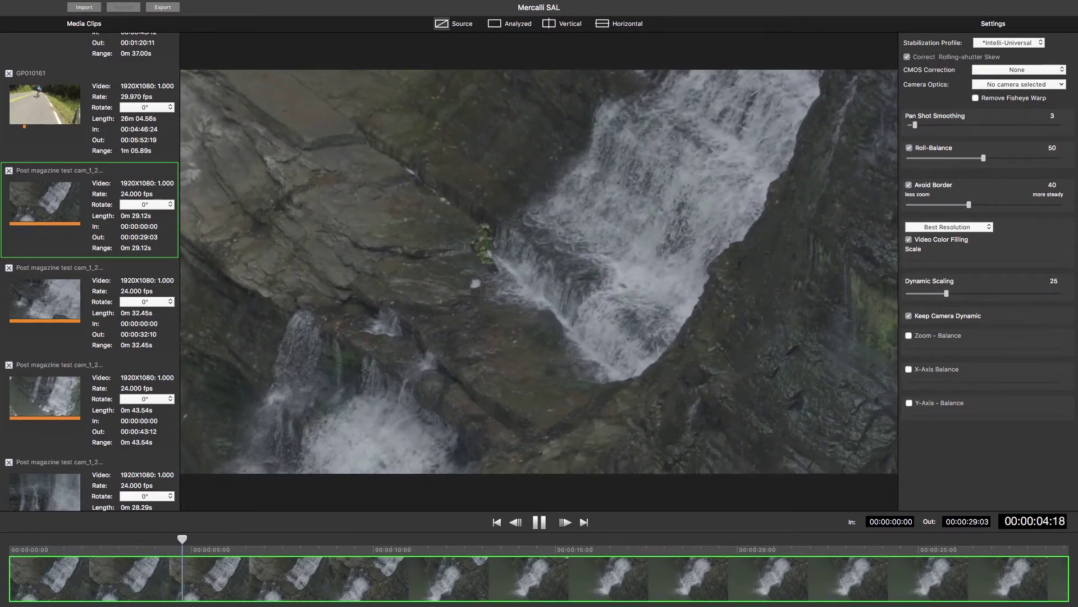
pyautogui.press('super+3')
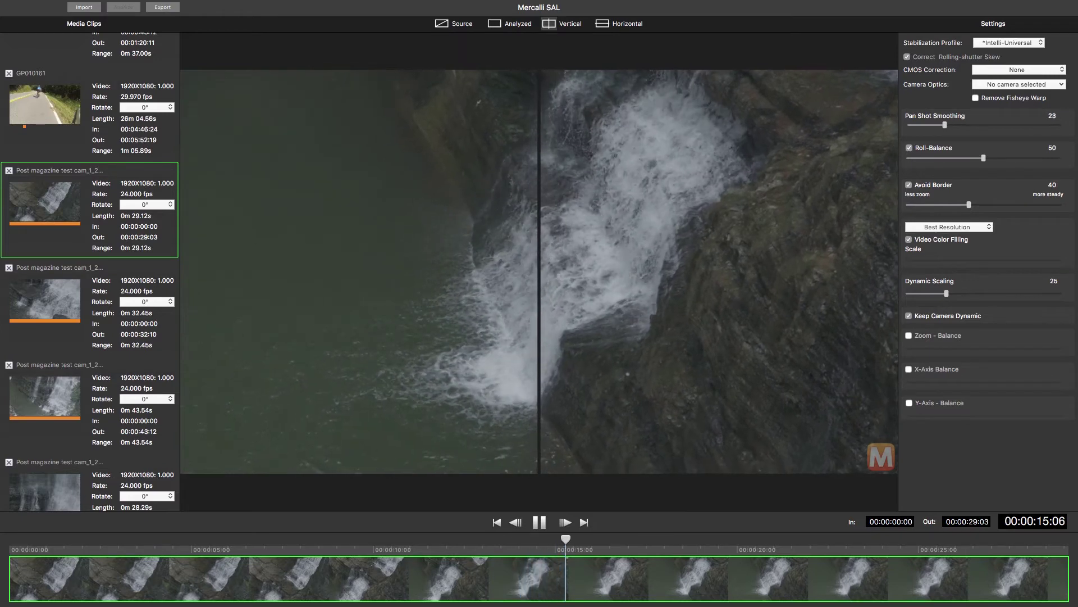
pyautogui.press('space')
# Load the second waterfall clip, then play and pause it, skipping a few seconds ahead.
pyautogui.click(45, 301)
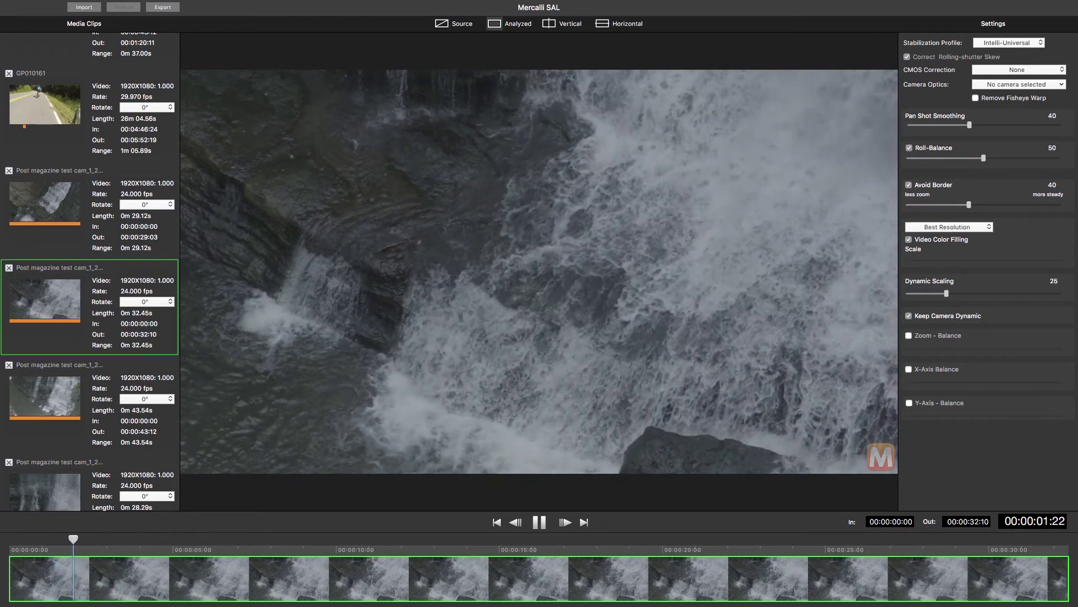
pyautogui.press('space')
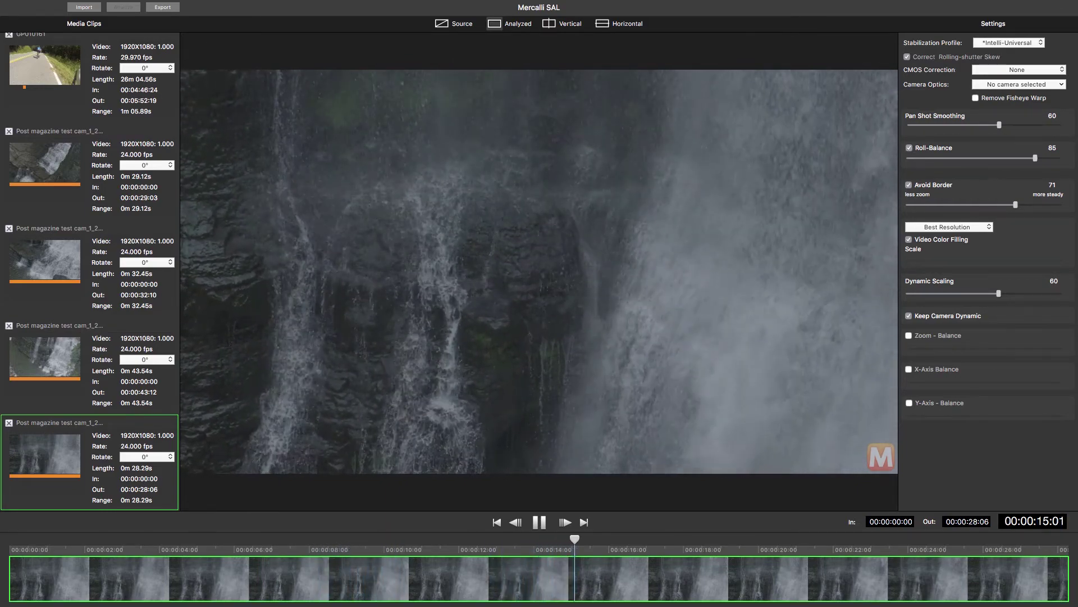
pyautogui.press('space')
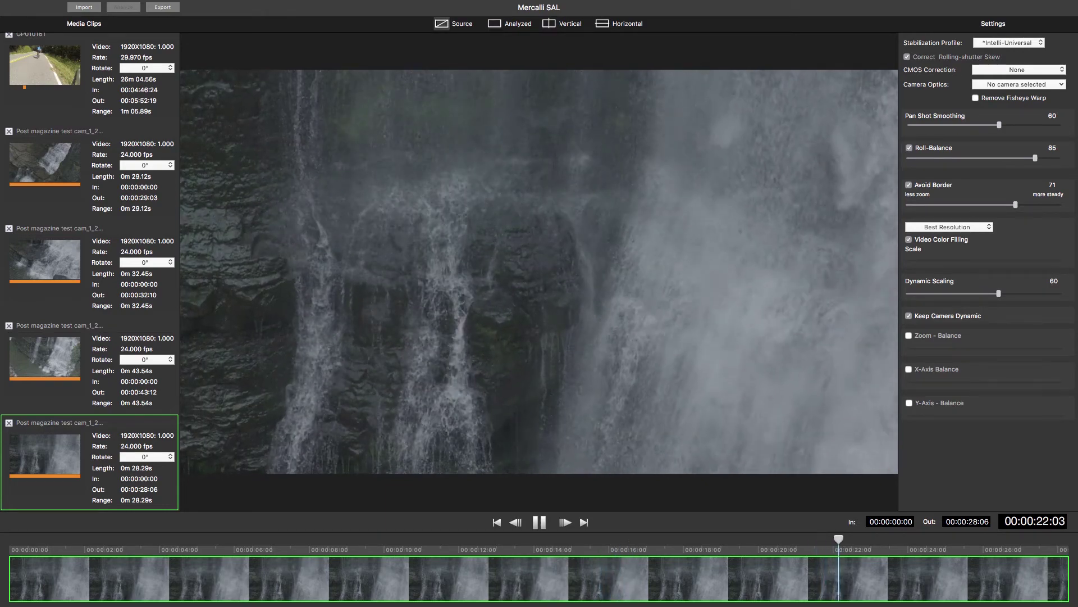
pyautogui.press('space')
pyautogui.scroll(-2, 90, 269)
# Load and play the snake clip, moving from a vertical to a horizontal split view.
pyautogui.press('Down')
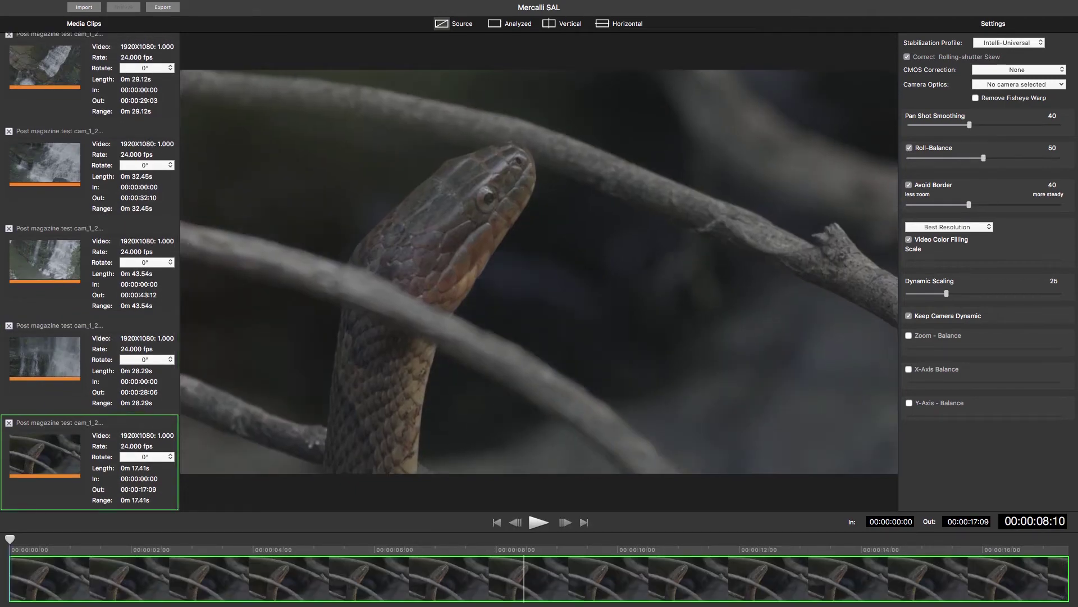
pyautogui.press('space')
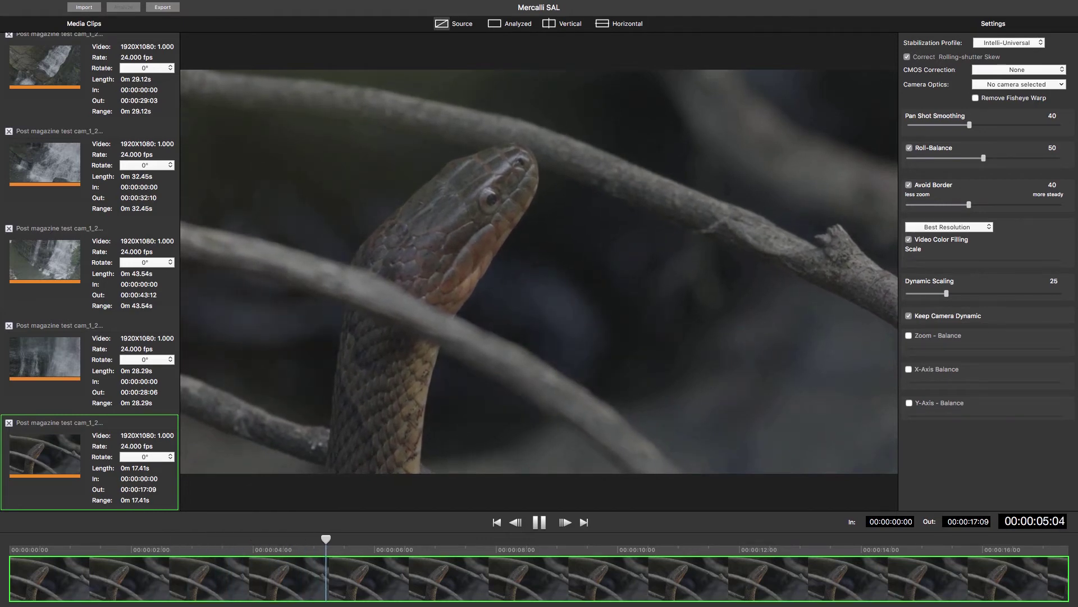
pyautogui.press('v')
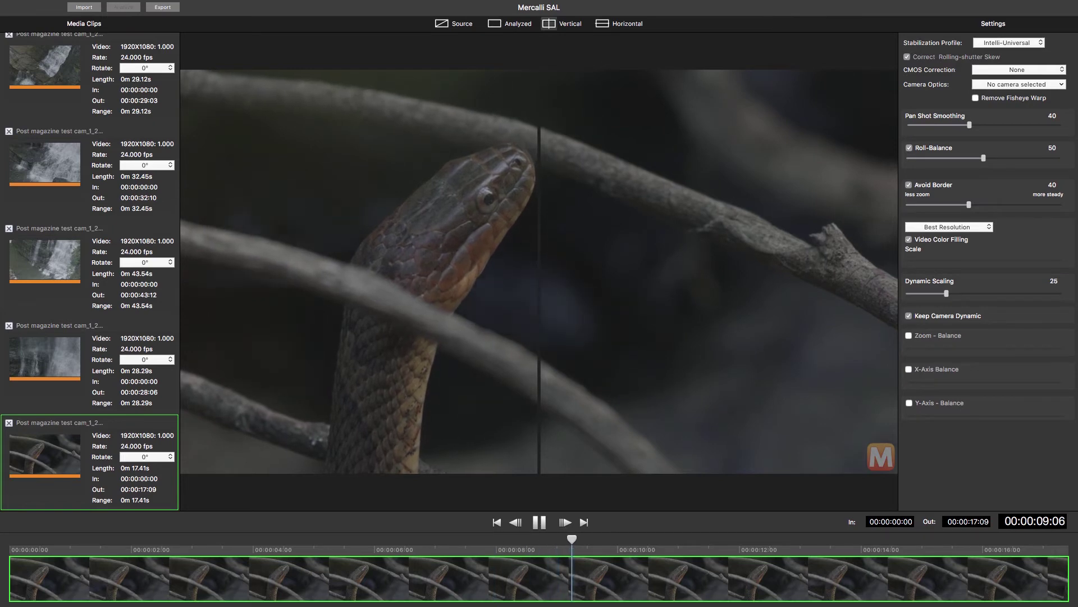
pyautogui.press('h')
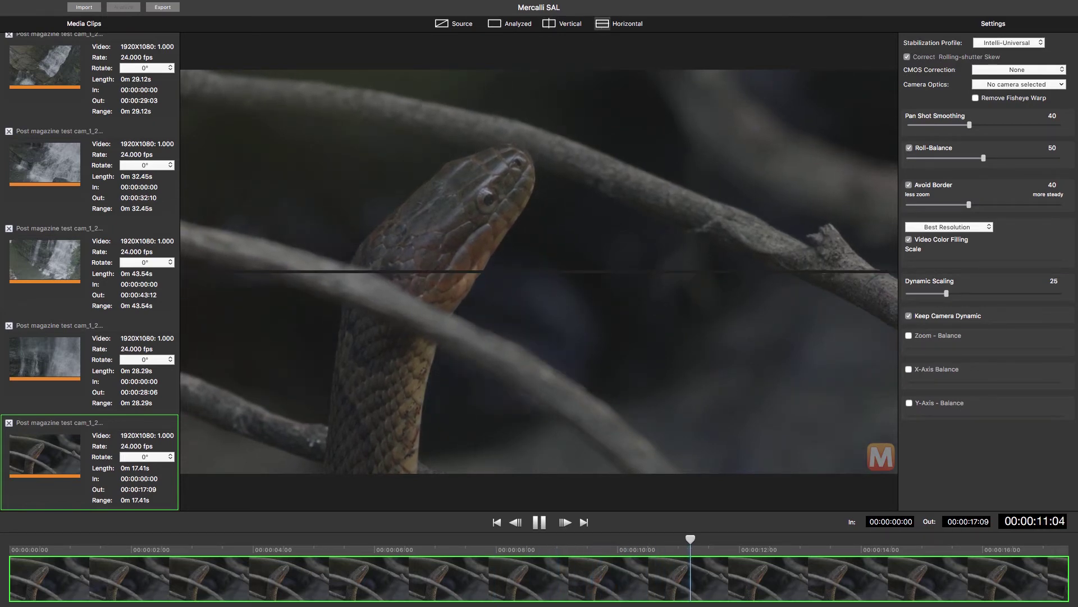